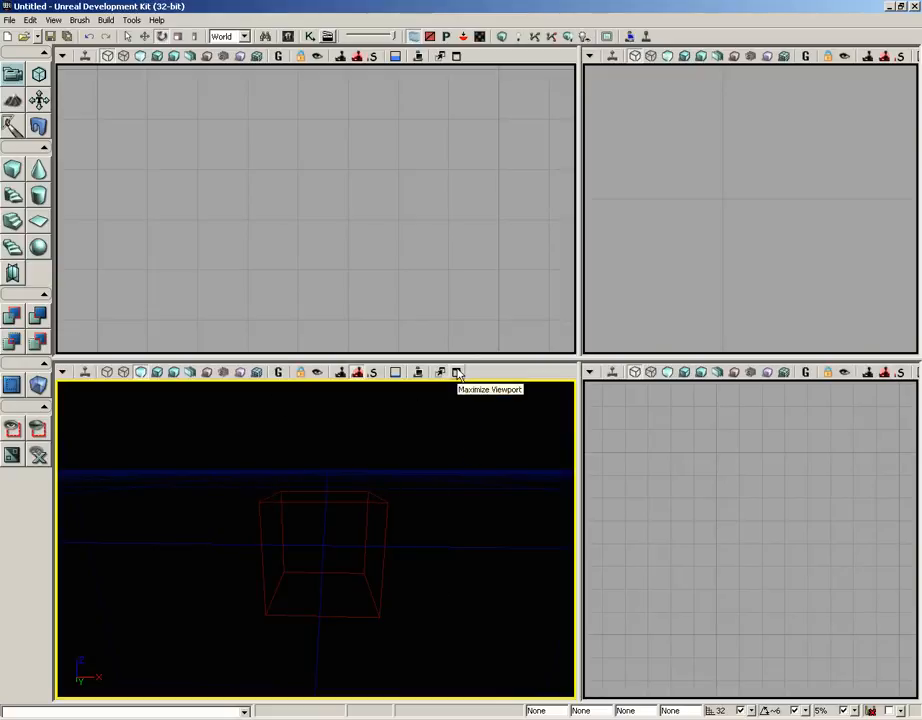
# Maximize the perspective viewport and create a solid cube from the builder brush with CSG Add.
pyautogui.click(457, 372)
pyautogui.moveTo(669, 309); pyautogui.dragTo(673, 303)
pyautogui.moveTo(673, 303); pyautogui.dragTo(680, 303, button='middle')
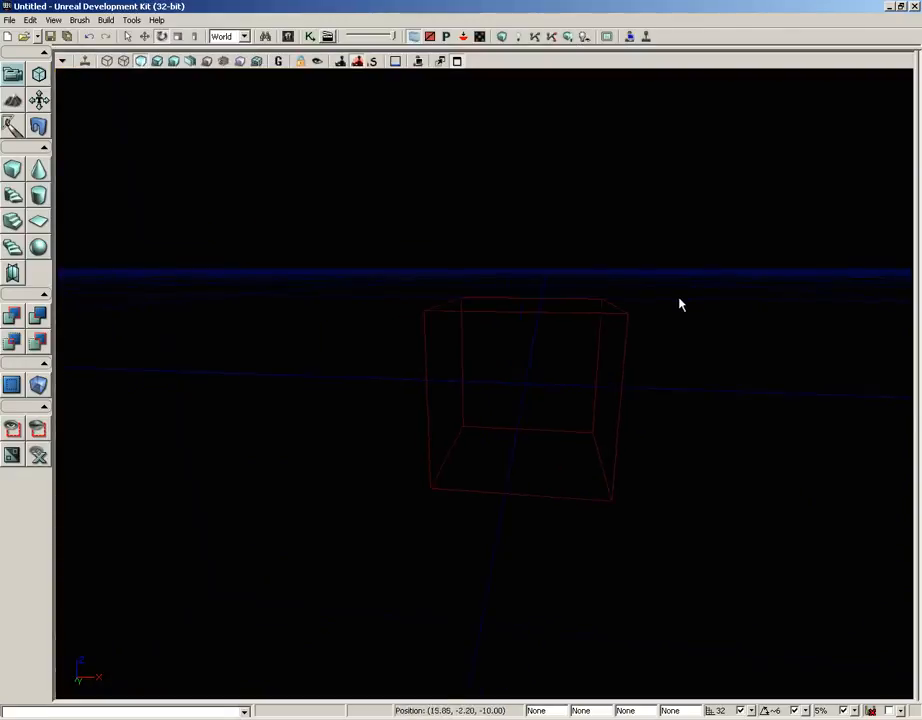
pyautogui.moveTo(679, 304)
pyautogui.mouseDown()
pyautogui.moveTo(822, 285)
pyautogui.moveTo(782, 282)
pyautogui.moveTo(776, 272)
pyautogui.moveTo(808, 260)
pyautogui.moveTo(792, 257)
pyautogui.moveTo(687, 293)
pyautogui.mouseUp()
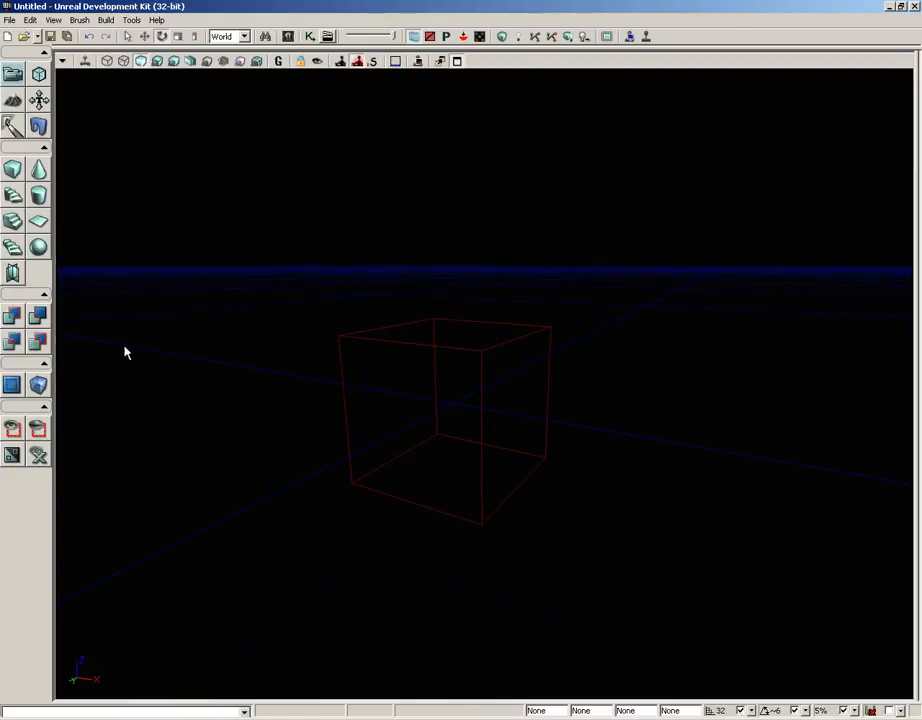
pyautogui.click(12, 317)
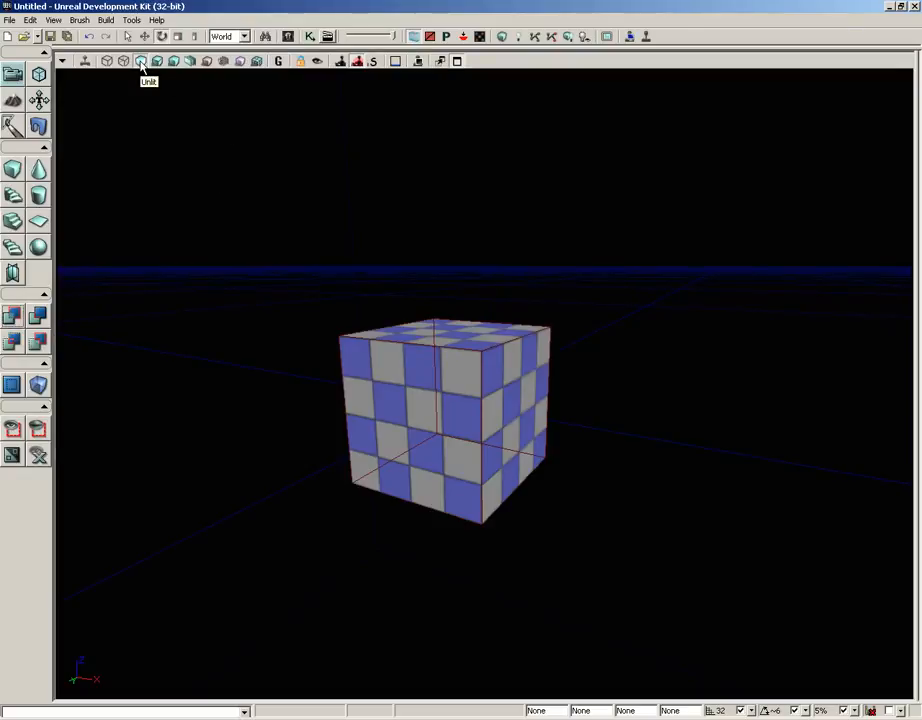
# Move the builder brush along positive X and up along Z so it overlaps the cube's upper corner edge.
pyautogui.click(418, 319)
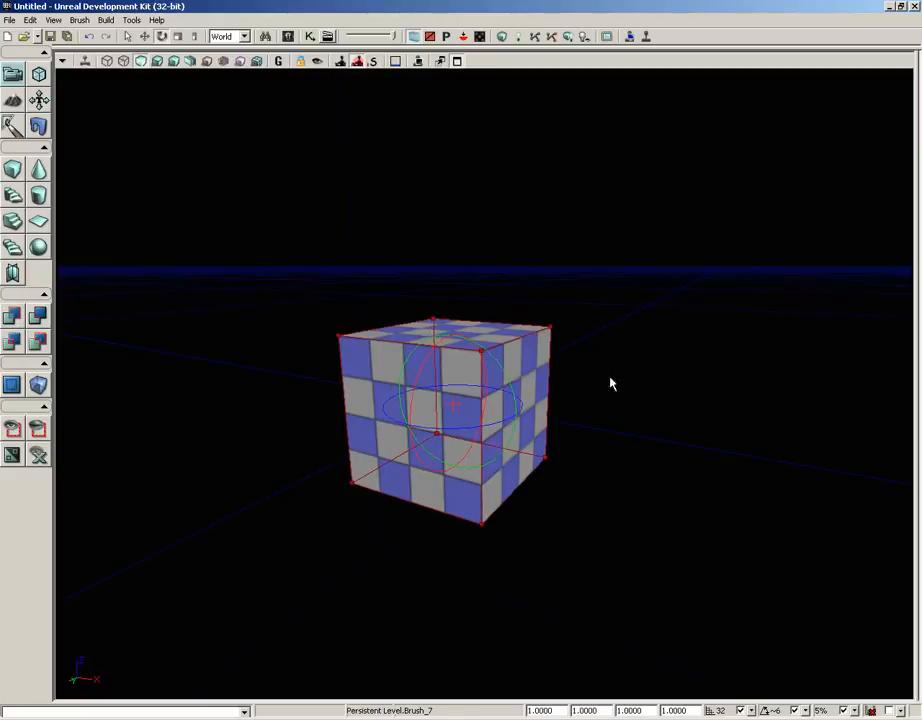
pyautogui.moveTo(609, 383); pyautogui.dragTo(596, 434)
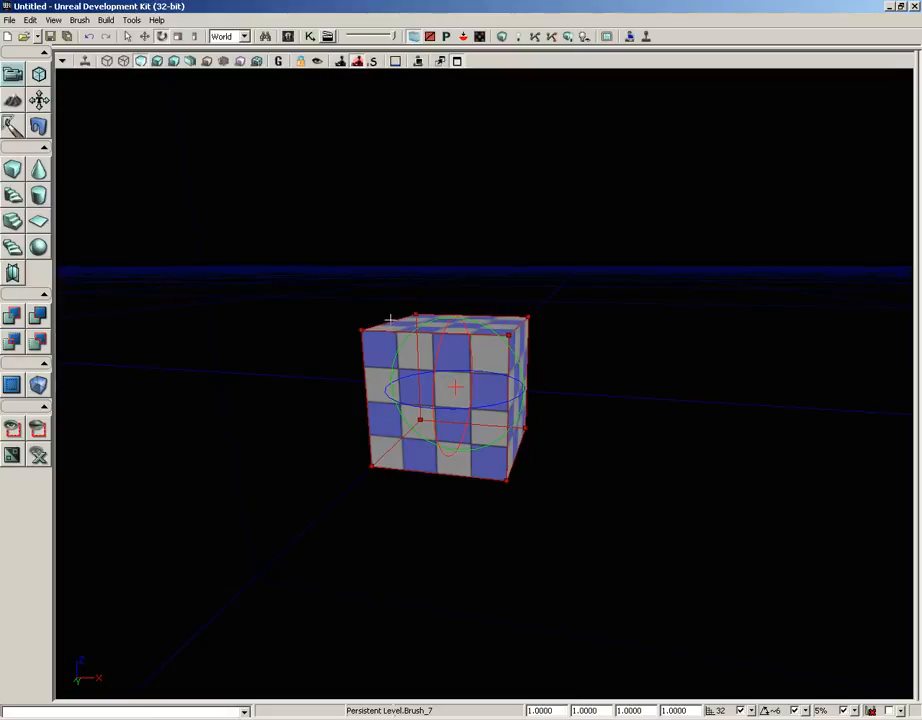
pyautogui.press('space')
pyautogui.press('space')
pyautogui.press('space')
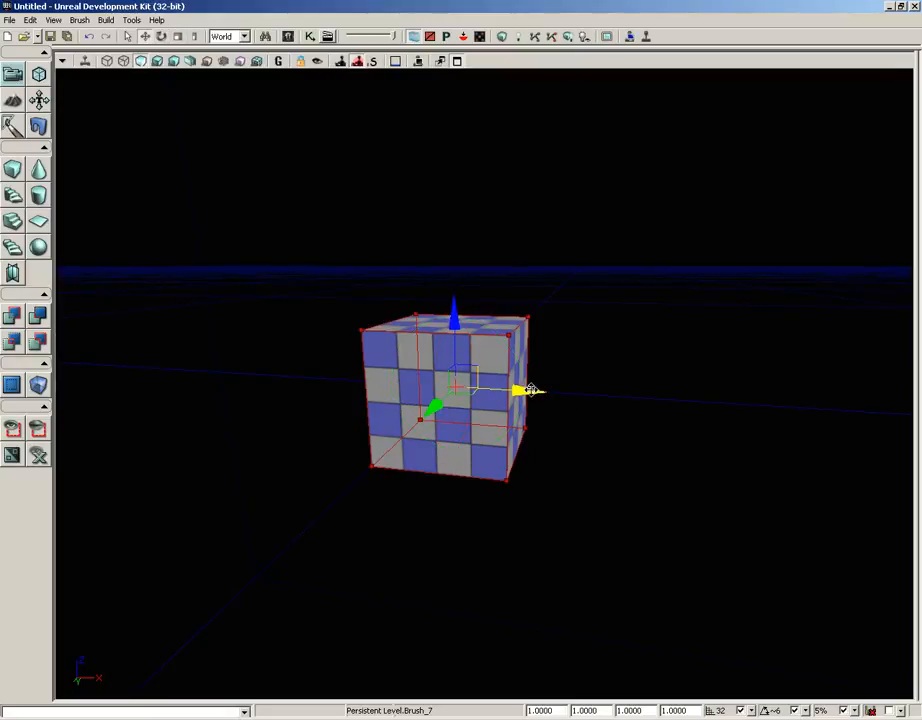
pyautogui.moveTo(527, 389); pyautogui.dragTo(588, 393)
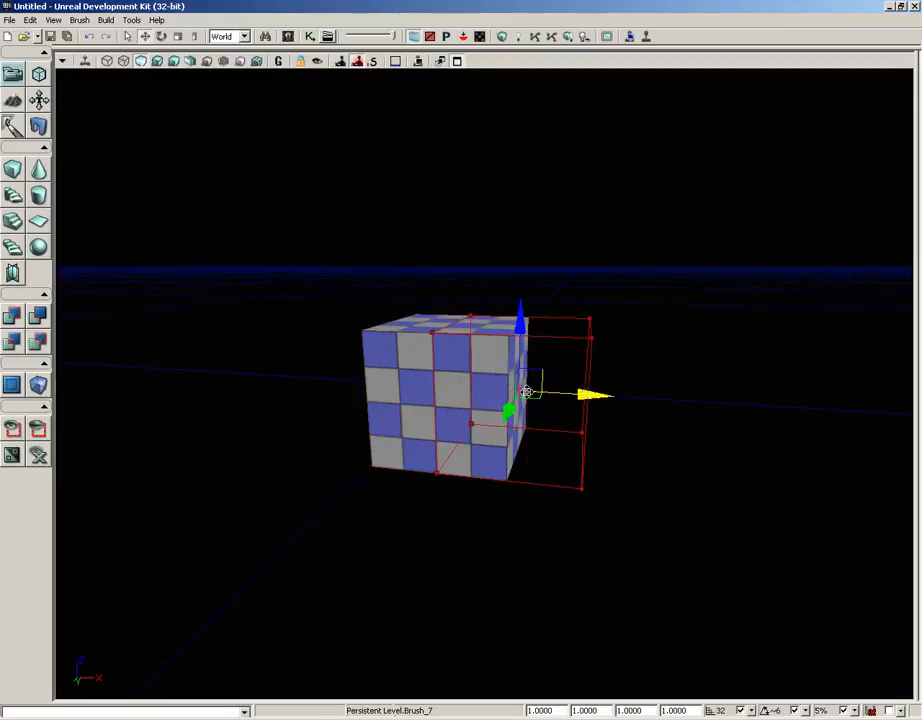
pyautogui.moveTo(522, 320); pyautogui.dragTo(522, 239)
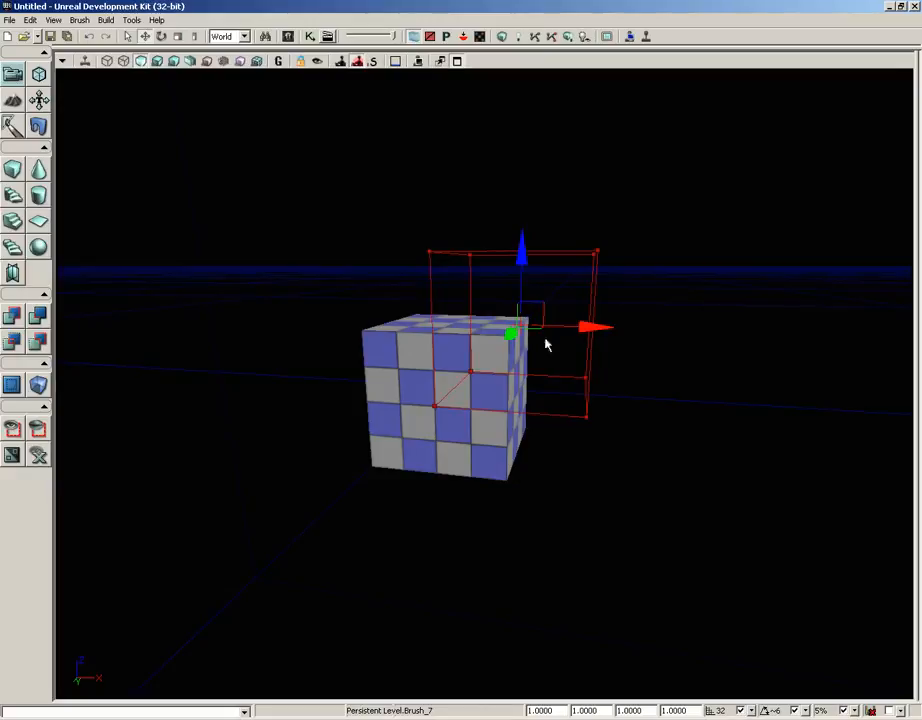
# Cut the builder brush's overlapping volume out of the cube with CSG Subtract.
pyautogui.moveTo(698, 389); pyautogui.dragTo(668, 384, button='middle')
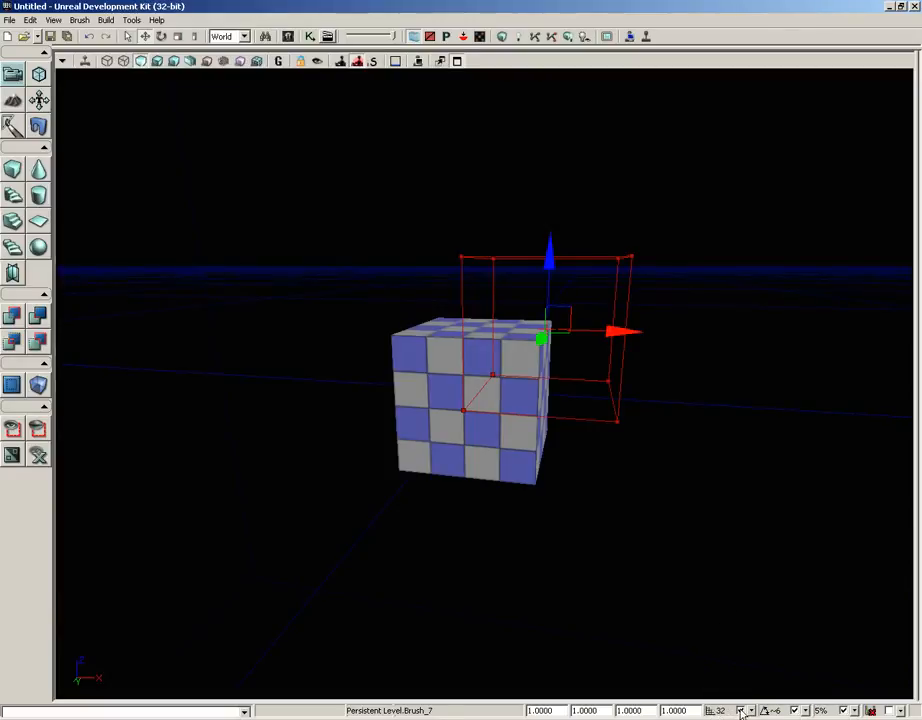
pyautogui.moveTo(711, 463)
pyautogui.mouseDown()
pyautogui.moveTo(749, 458)
pyautogui.moveTo(716, 458)
pyautogui.mouseUp()
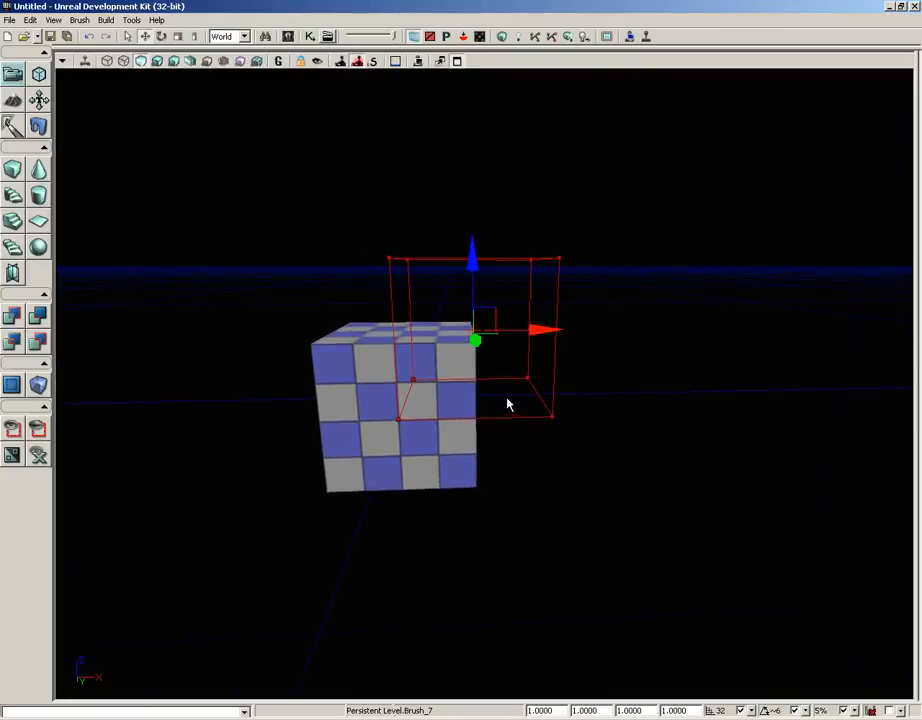
pyautogui.moveTo(710, 393)
pyautogui.mouseDown(button='middle')
pyautogui.moveTo(673, 385)
pyautogui.moveTo(669, 397)
pyautogui.mouseUp(button='middle')
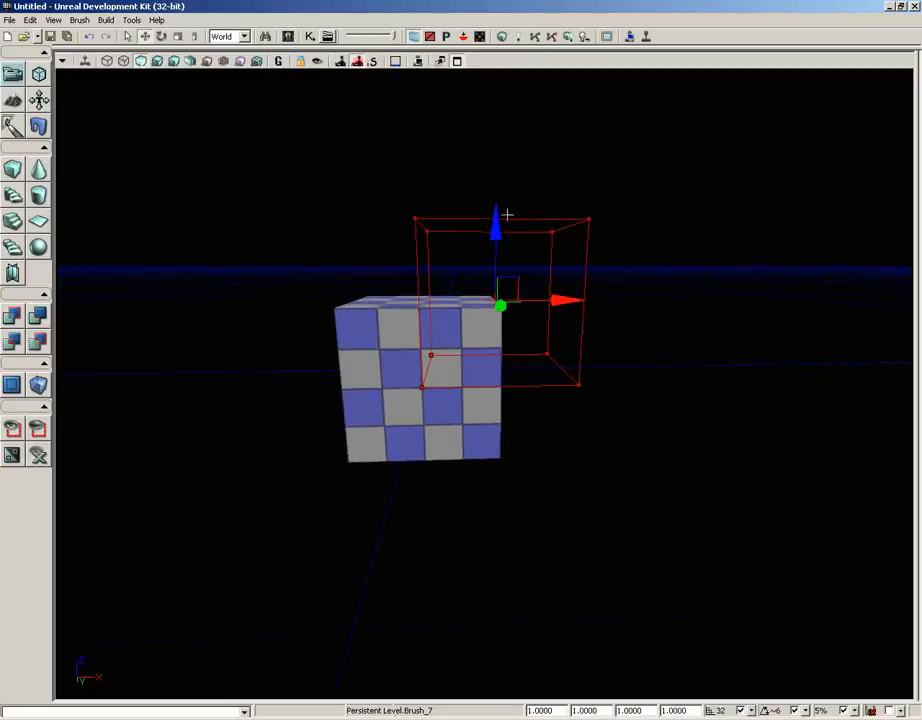
pyautogui.click(37, 317)
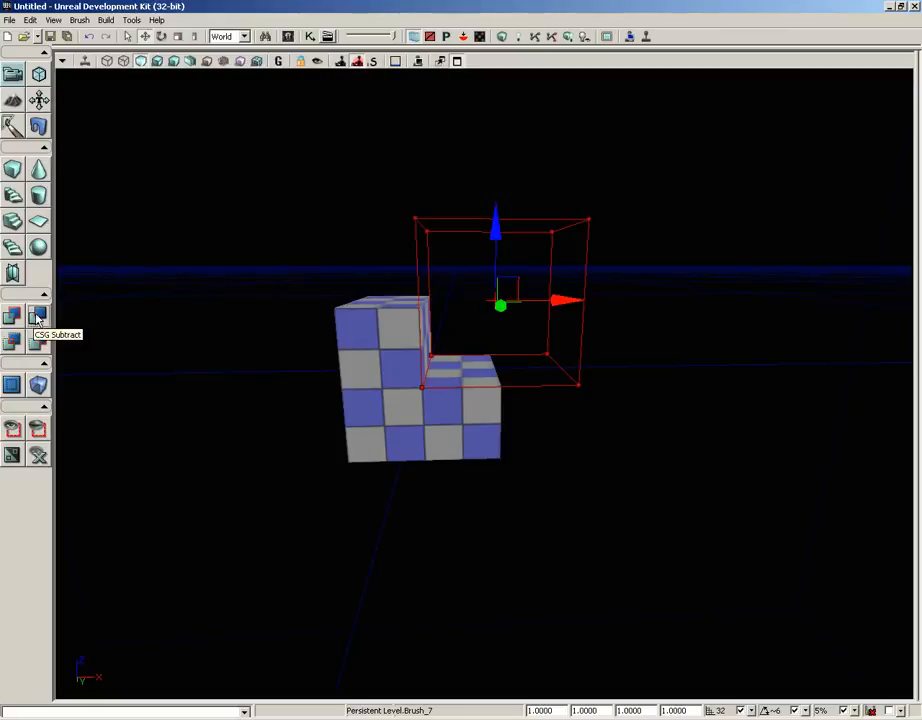
pyautogui.moveTo(255, 259)
pyautogui.mouseDown()
pyautogui.moveTo(220, 259)
pyautogui.moveTo(312, 257)
pyautogui.mouseUp()
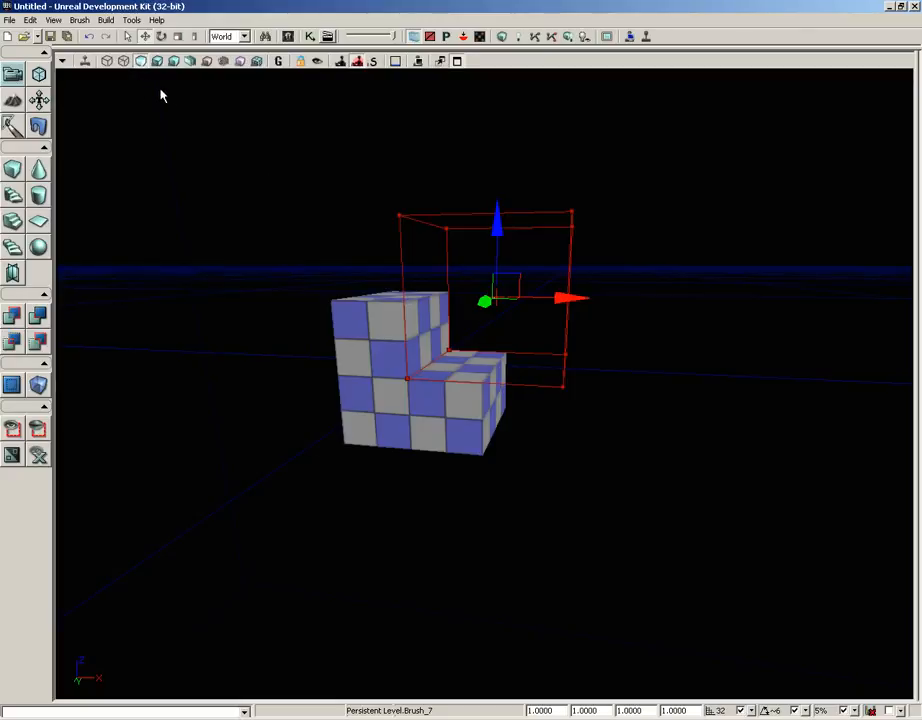
# Show the perspective view in wireframe and move the builder brush along positive X, far away from the other two brushes.
pyautogui.click(108, 62)
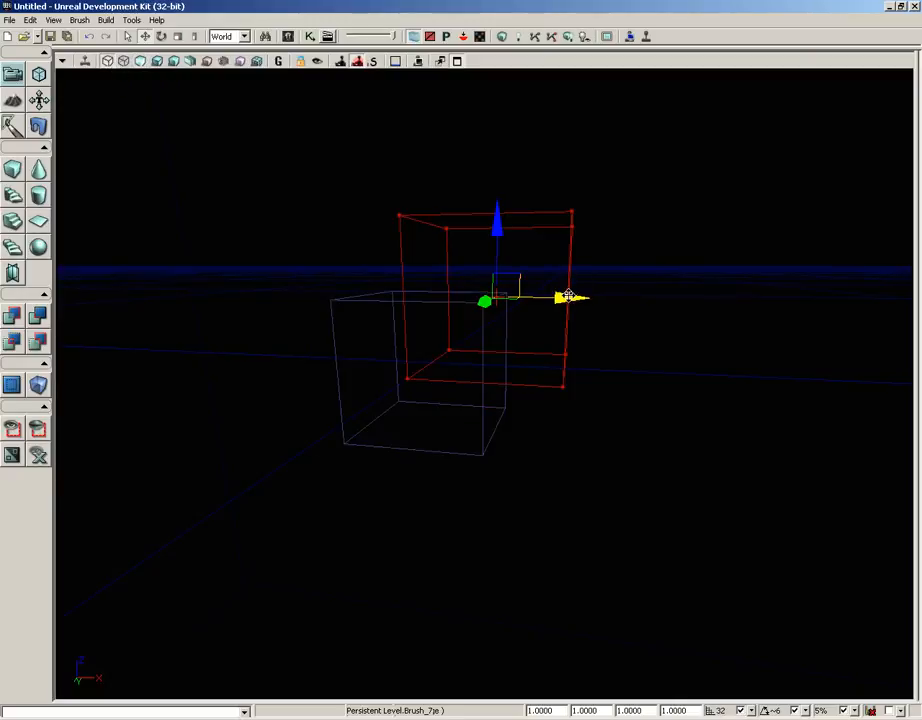
pyautogui.moveTo(564, 296); pyautogui.dragTo(913, 296)
pyautogui.moveTo(562, 434)
pyautogui.mouseDown()
pyautogui.moveTo(562, 360)
pyautogui.moveTo(562, 437)
pyautogui.mouseUp()
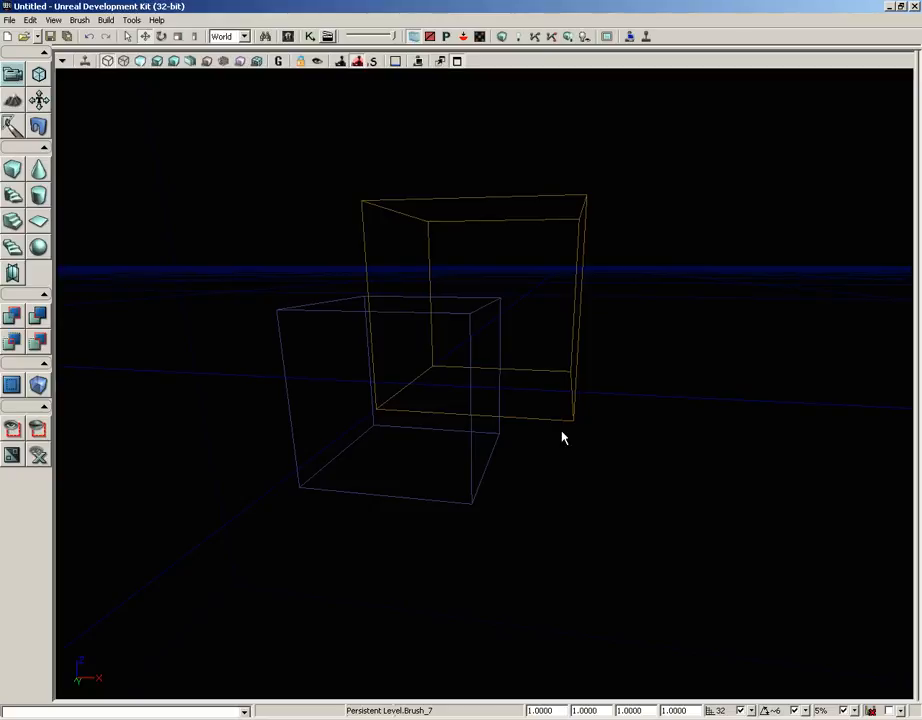
# Select the additive and subtractive brushes in turn, inspect the notched cube in Unlit mode, and clear the selection.
pyautogui.click(302, 311)
pyautogui.click(581, 292)
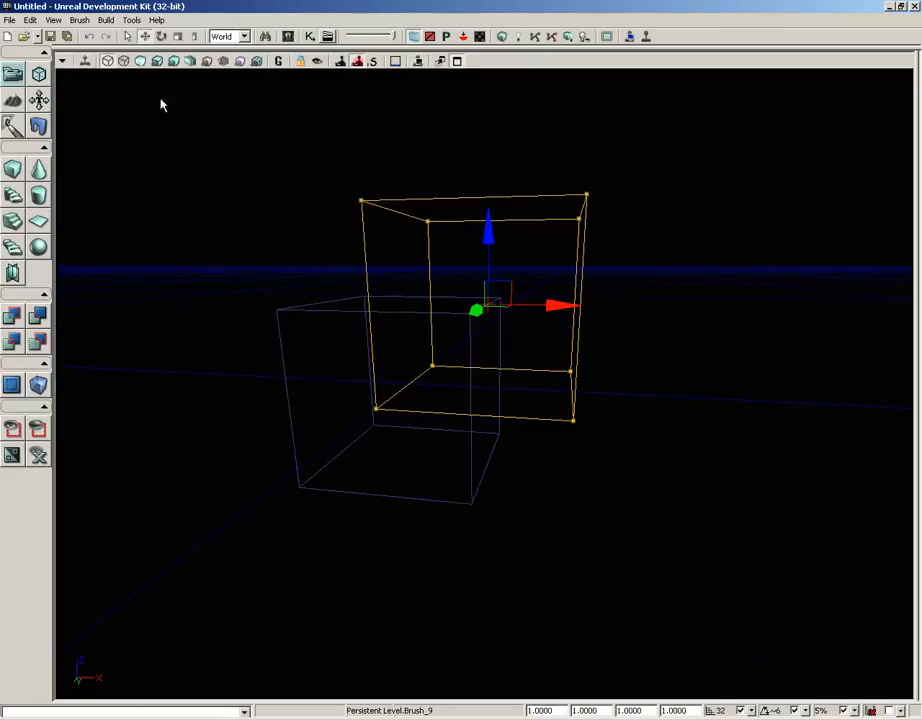
pyautogui.click(140, 62)
pyautogui.moveTo(266, 239); pyautogui.dragTo(206, 246, button='middle')
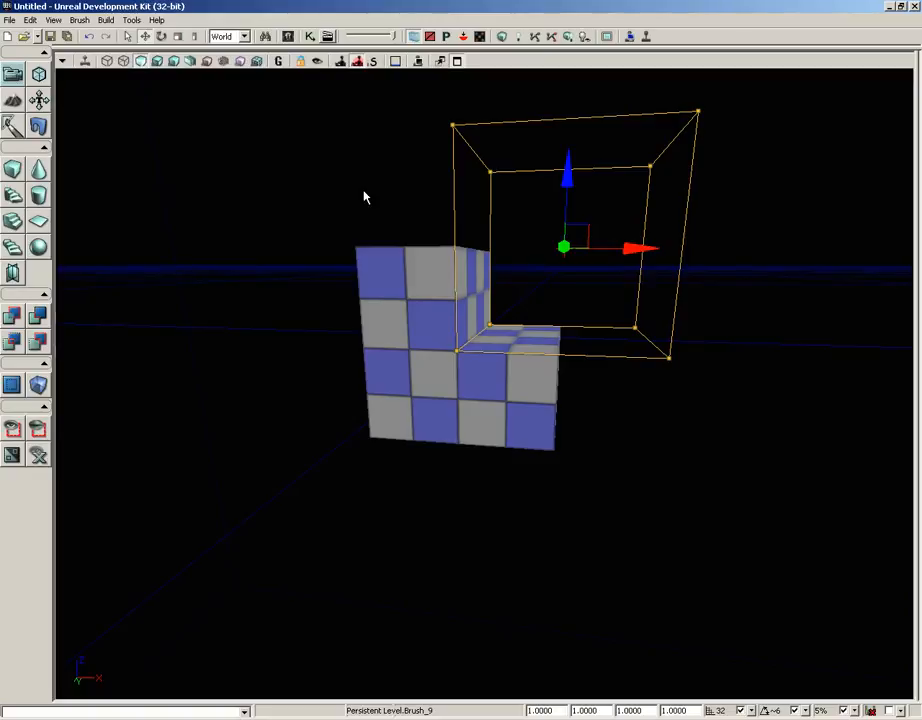
pyautogui.click(700, 256)
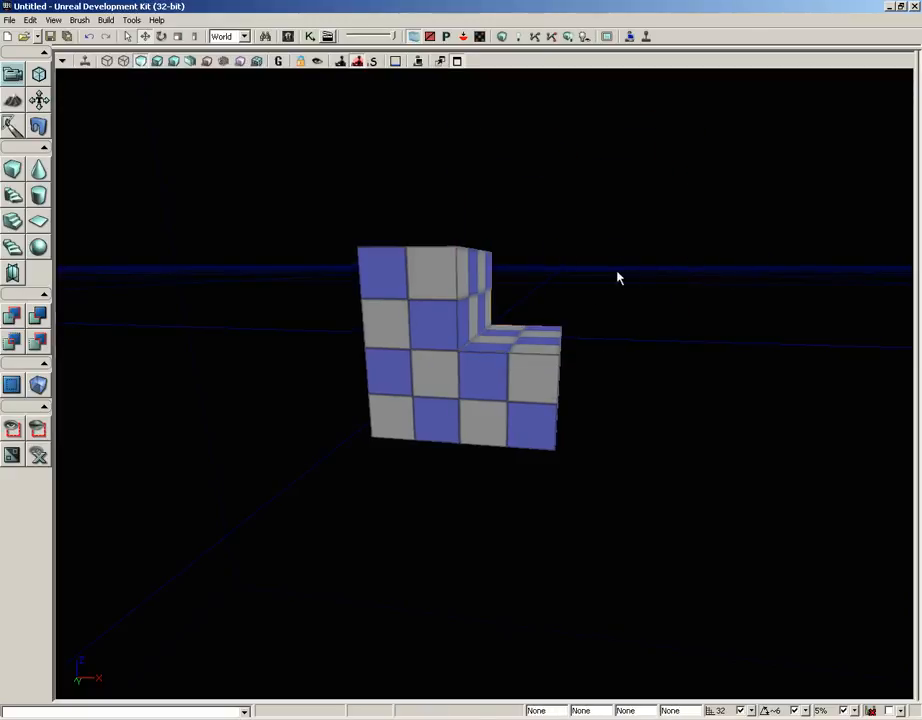
# Move the subtractive brush along positive X in wireframe, and return the view to Unlit mode.
pyautogui.click(107, 61)
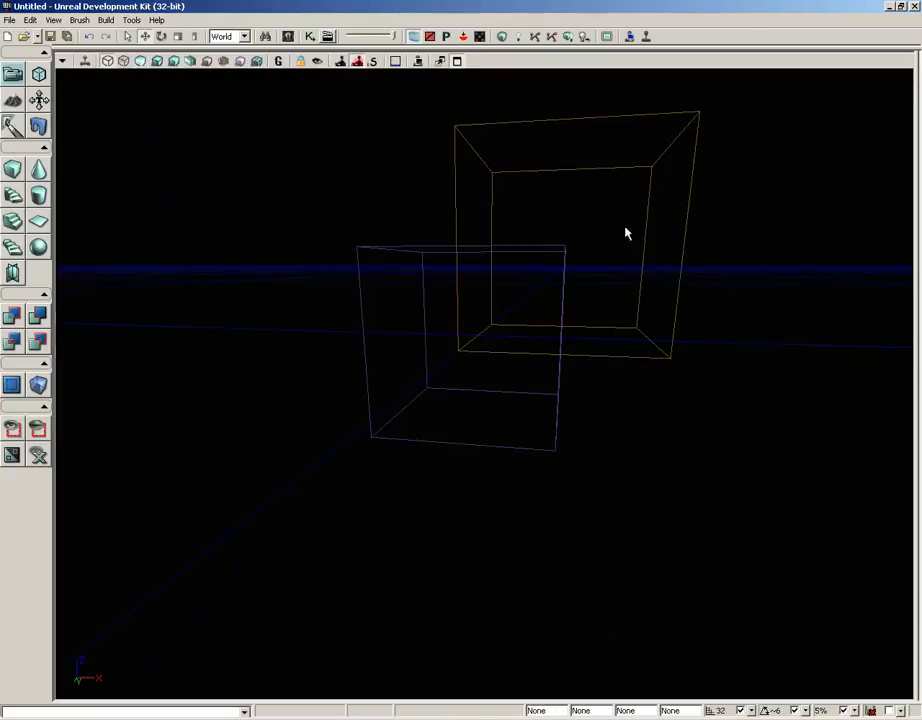
pyautogui.click(685, 233)
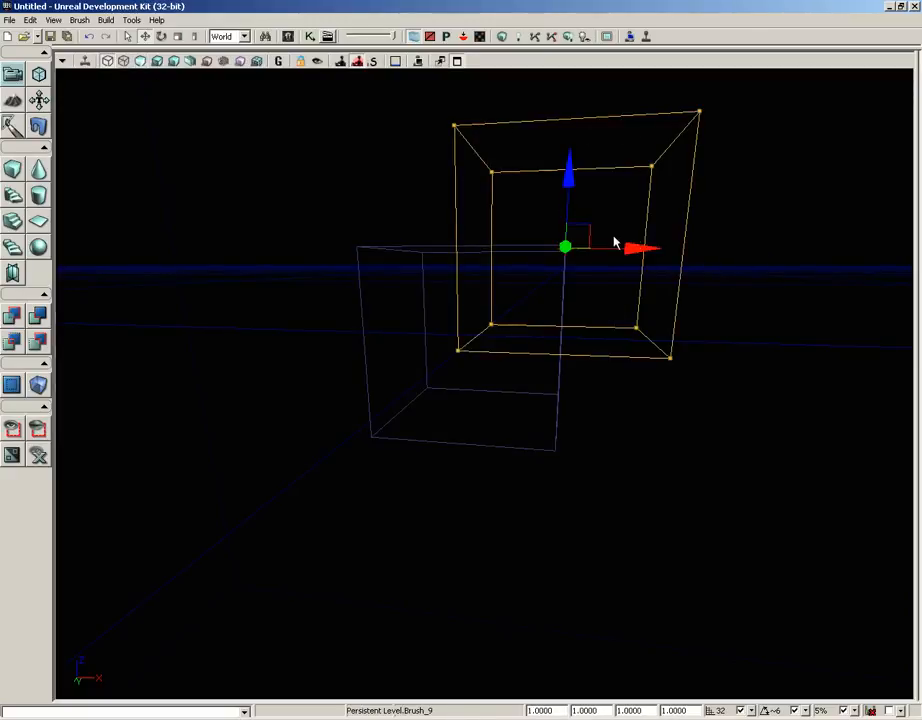
pyautogui.moveTo(638, 247); pyautogui.dragTo(680, 247)
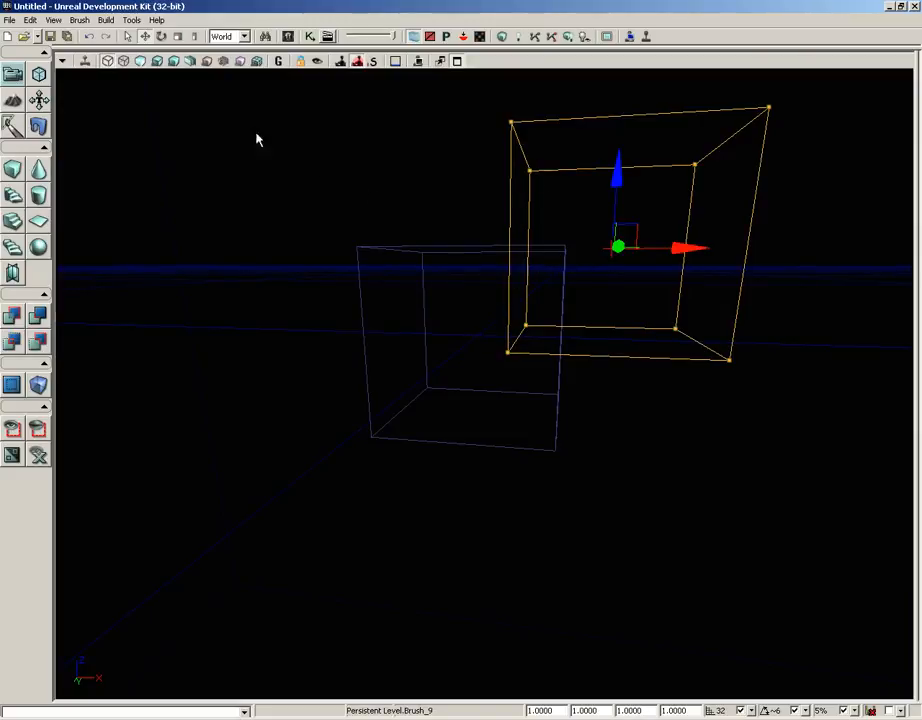
pyautogui.click(140, 61)
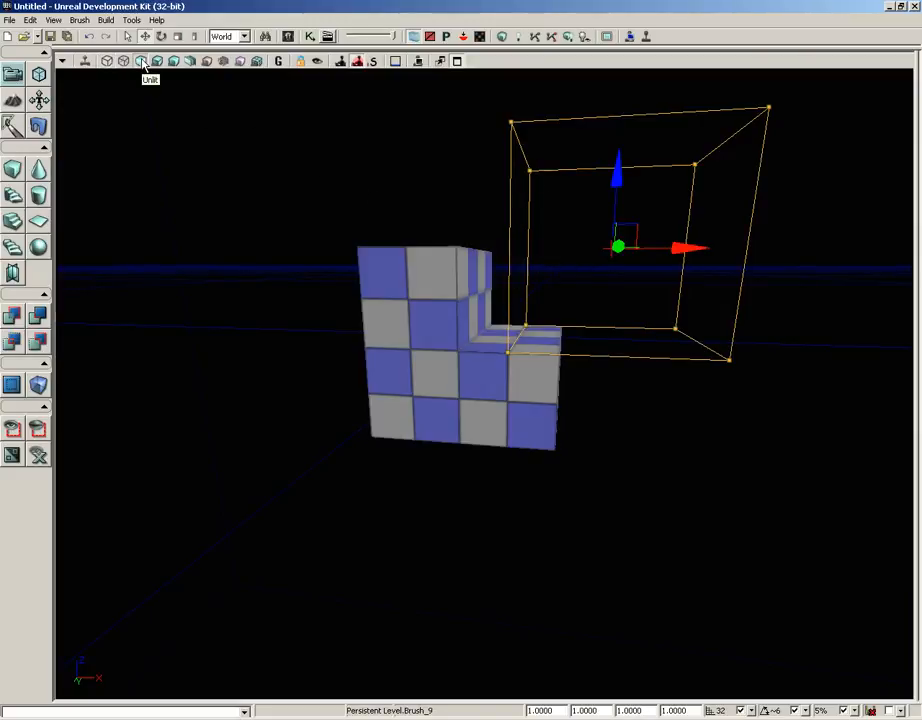
# Build the geometry for the current level and close the Map Check report.
pyautogui.moveTo(726, 439)
pyautogui.mouseDown(button='middle')
pyautogui.moveTo(705, 435)
pyautogui.moveTo(723, 436)
pyautogui.mouseUp(button='middle')
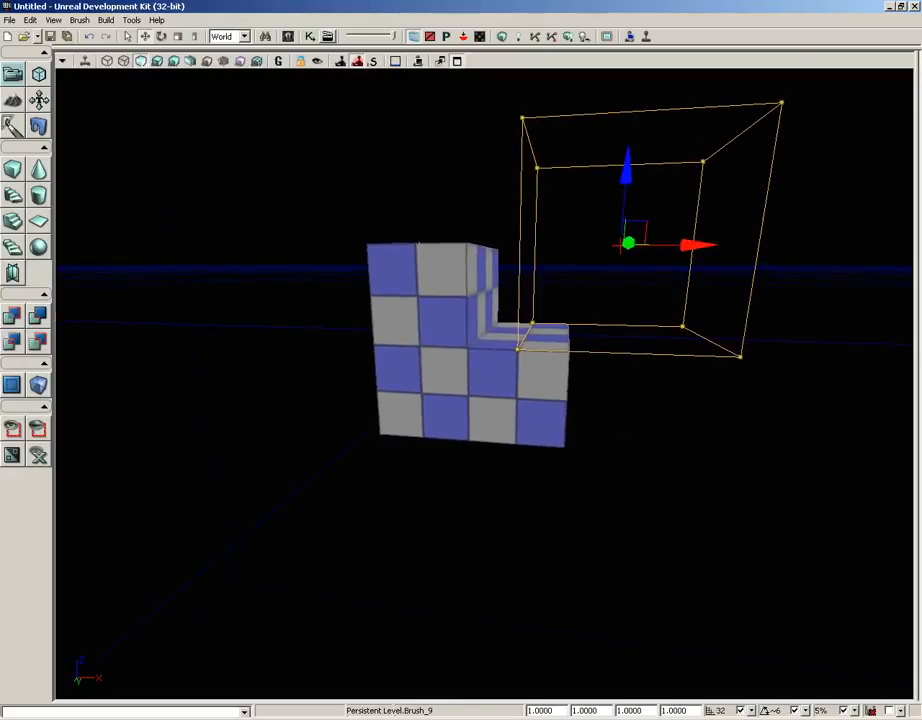
pyautogui.click(502, 37)
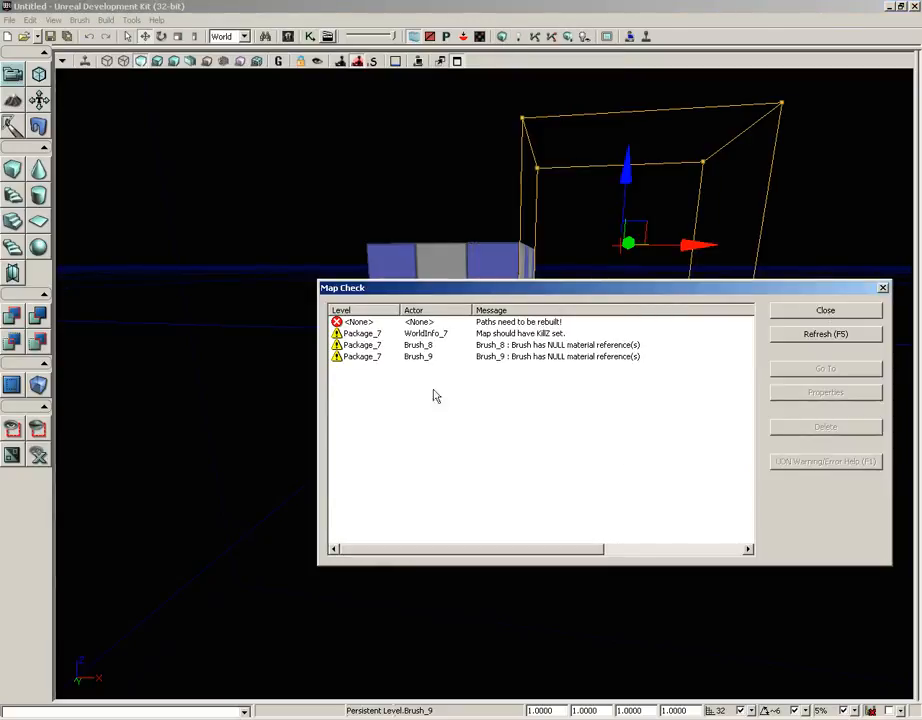
pyautogui.click(884, 288)
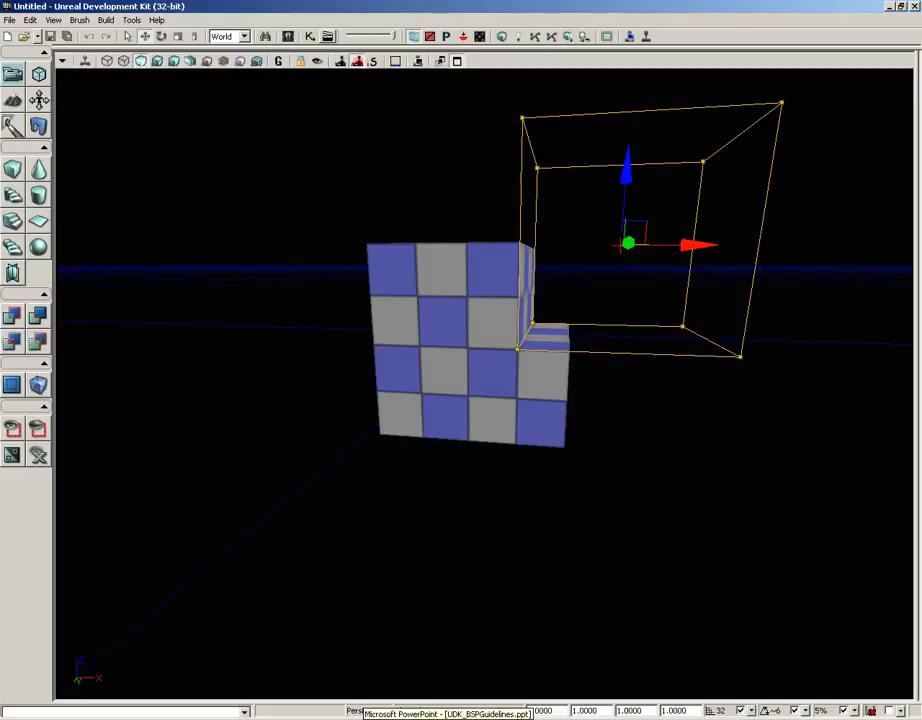
# Switch to the UDK_BSPGuidelines.ppt slideshow in PowerPoint and reveal the bullet points of the BSP Concepts slide.
pyautogui.click(446, 719)
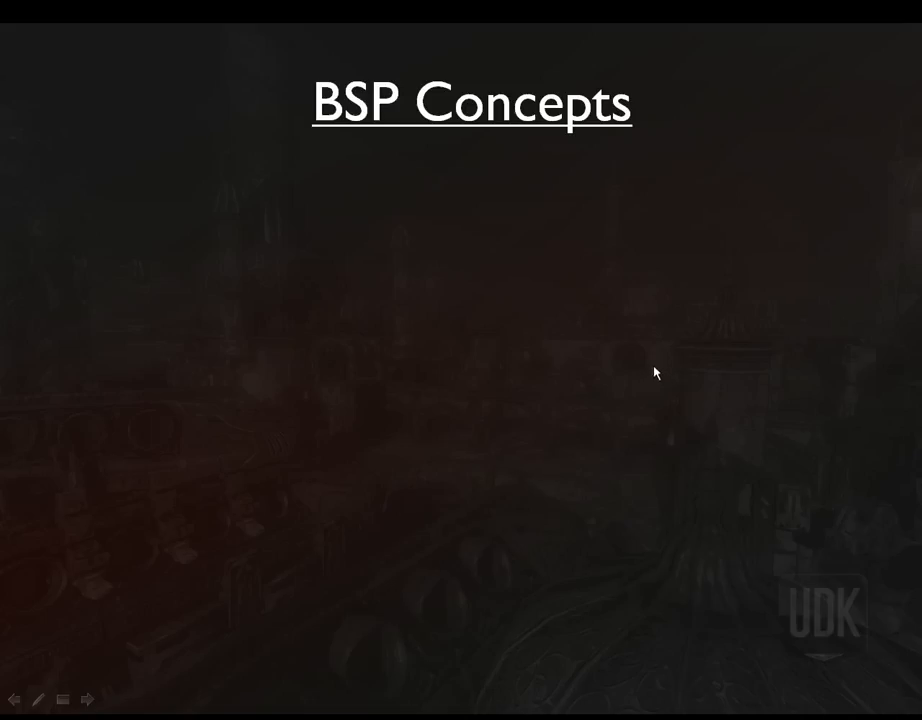
pyautogui.click(819, 232)
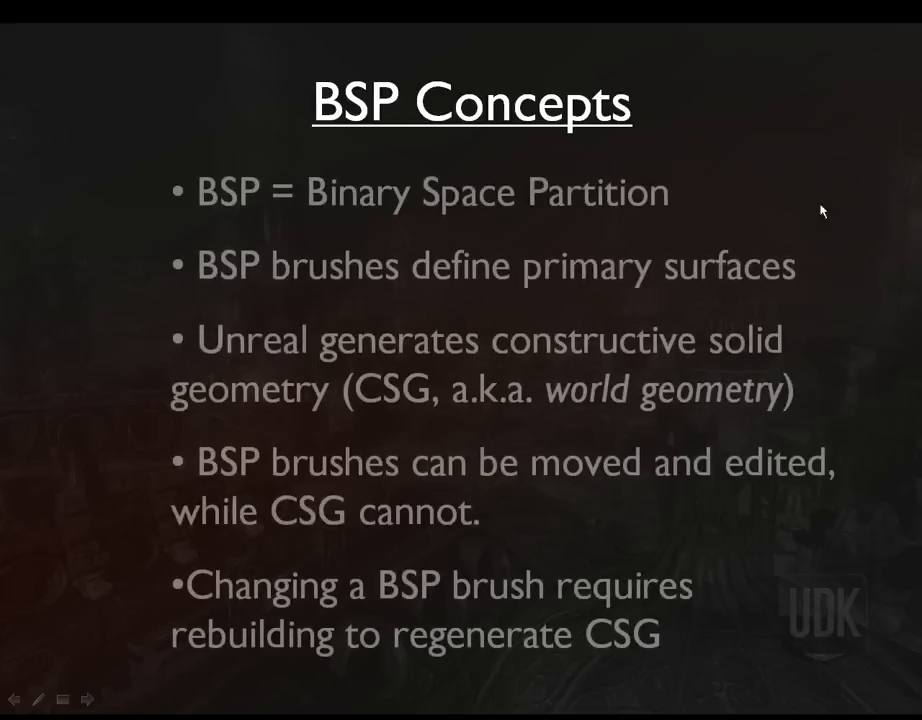